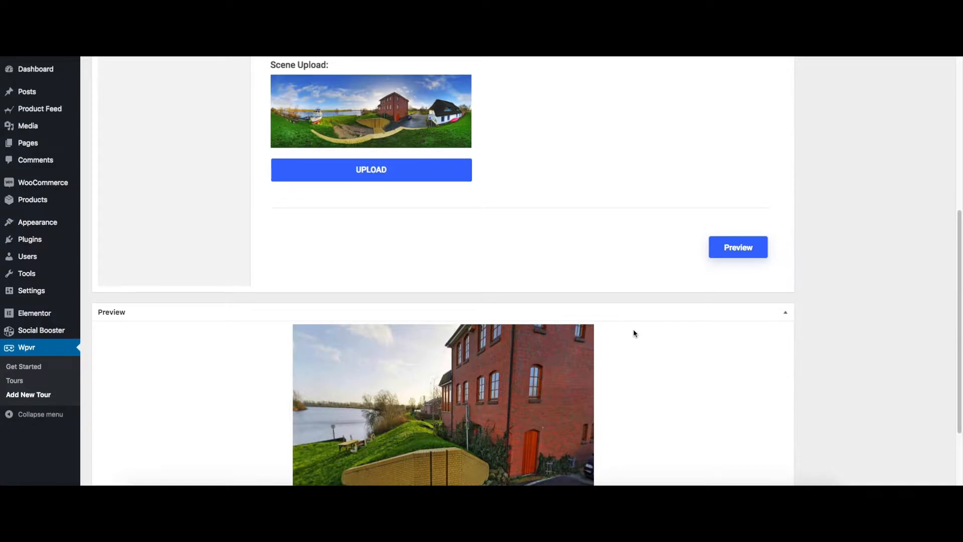
Look around the Scene 1 panorama preview and the example virtual tour, following its arrow hotspot to another scene
drag(551, 350, 444, 341)
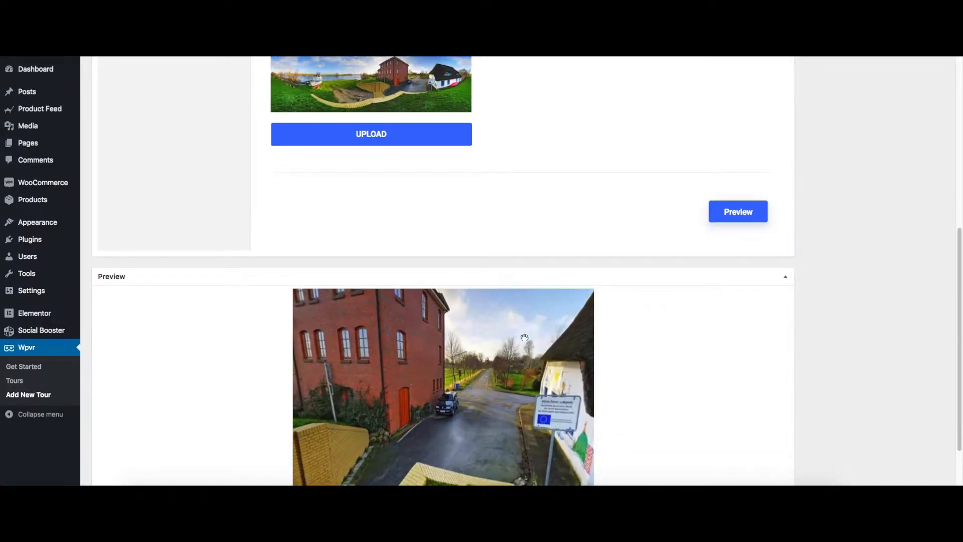
scroll(600, 322, up, 7)
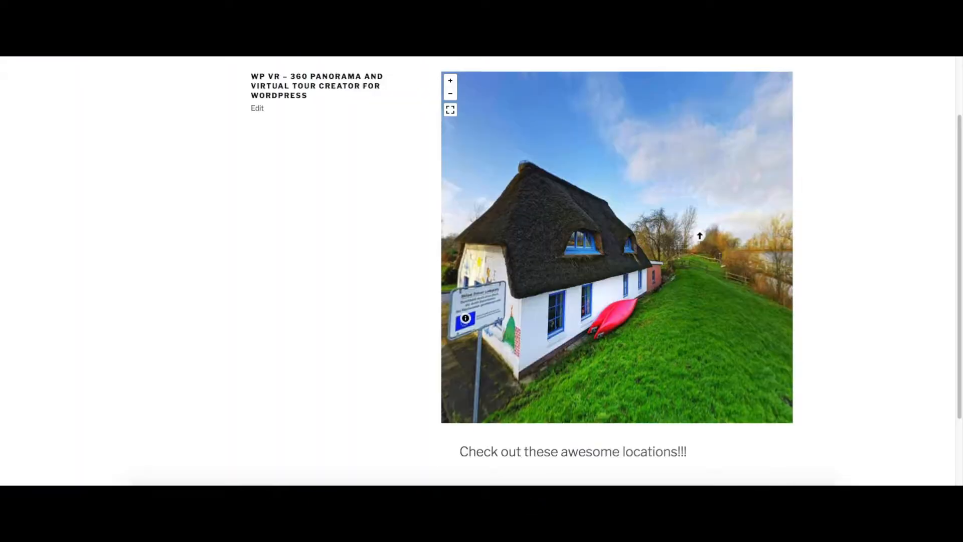
drag(642, 236, 496, 241)
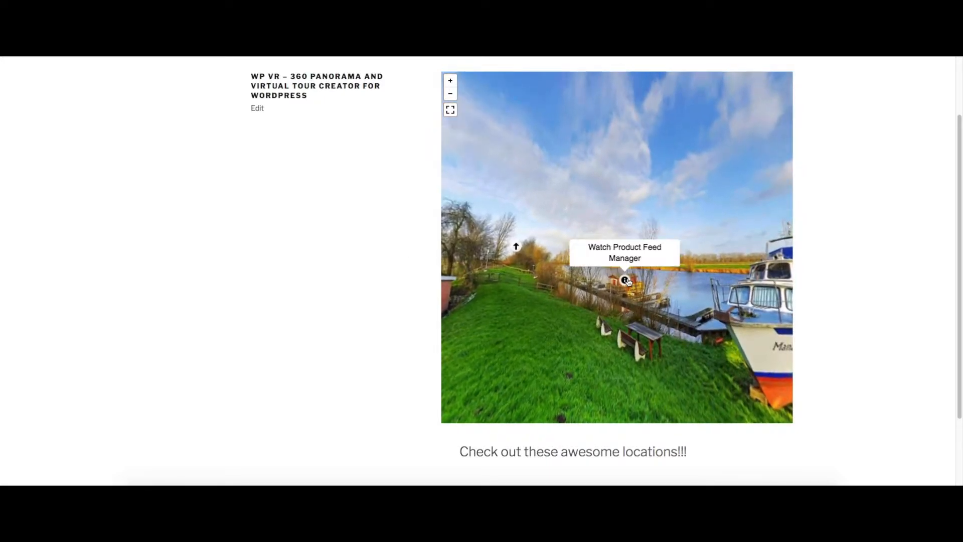
drag(683, 299, 477, 283)
drag(599, 260, 454, 249)
drag(527, 245, 718, 231)
drag(421, 248, 702, 243)
drag(464, 249, 700, 255)
click(585, 242)
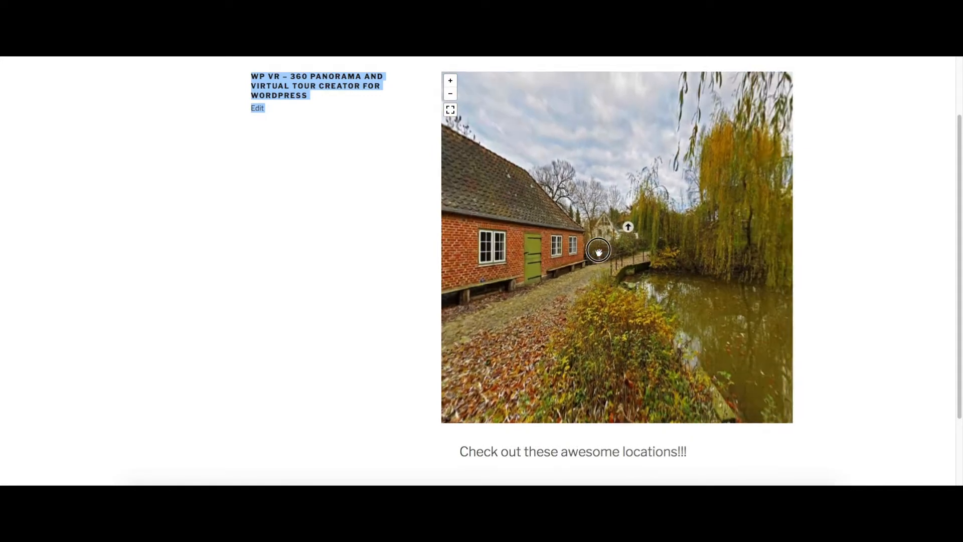
click(631, 235)
click(311, 232)
Open the hotspot settings for Scene 1, set Hotspot 1's ID to h1a and keep its type as Info
scroll(310, 232, up, 2)
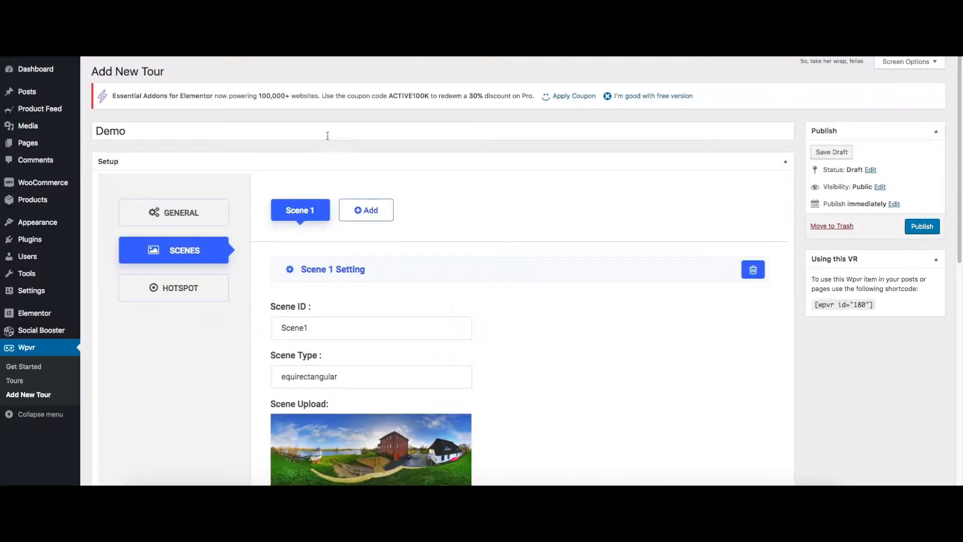
click(183, 294)
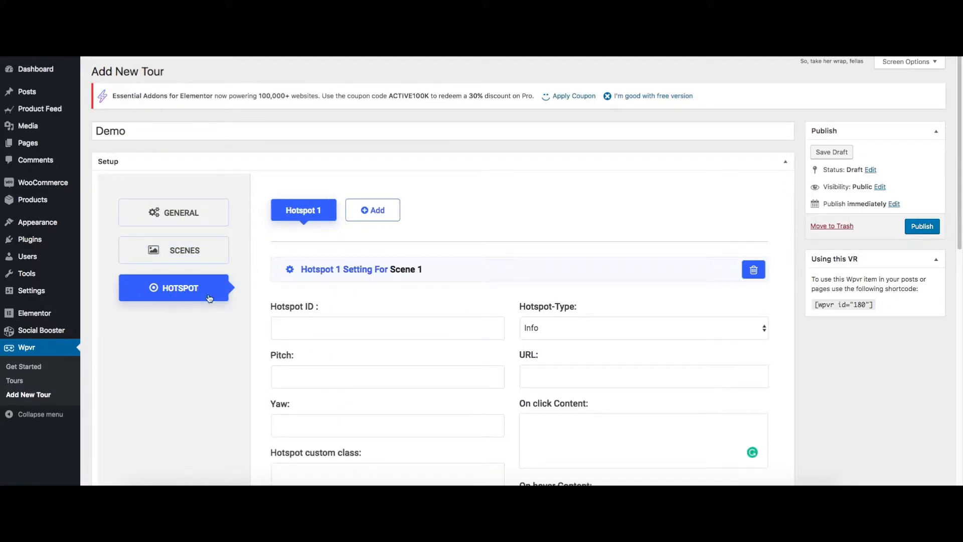
scroll(421, 301, down, 3)
scroll(431, 283, down, 5)
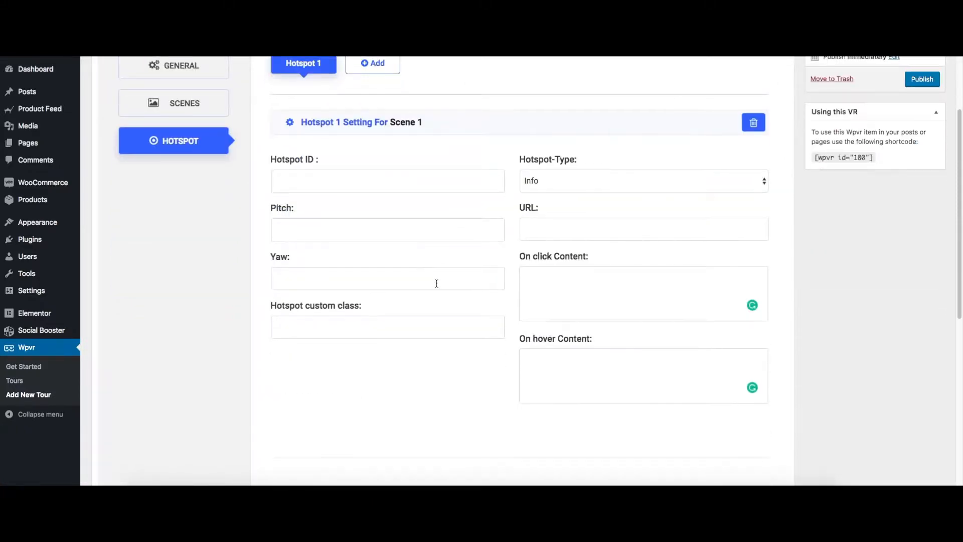
scroll(439, 285, up, 8)
scroll(393, 303, down, 1)
click(320, 301)
text(h1a)
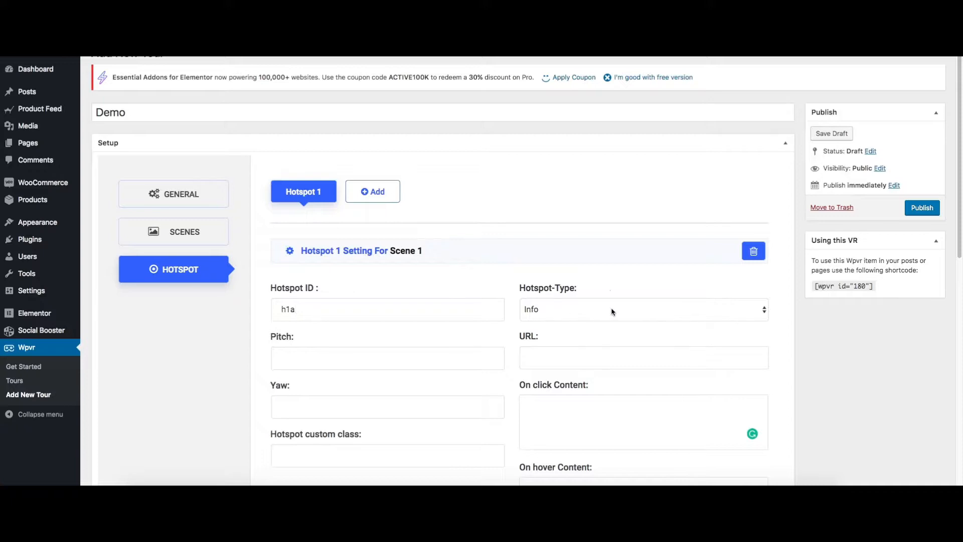
click(764, 312)
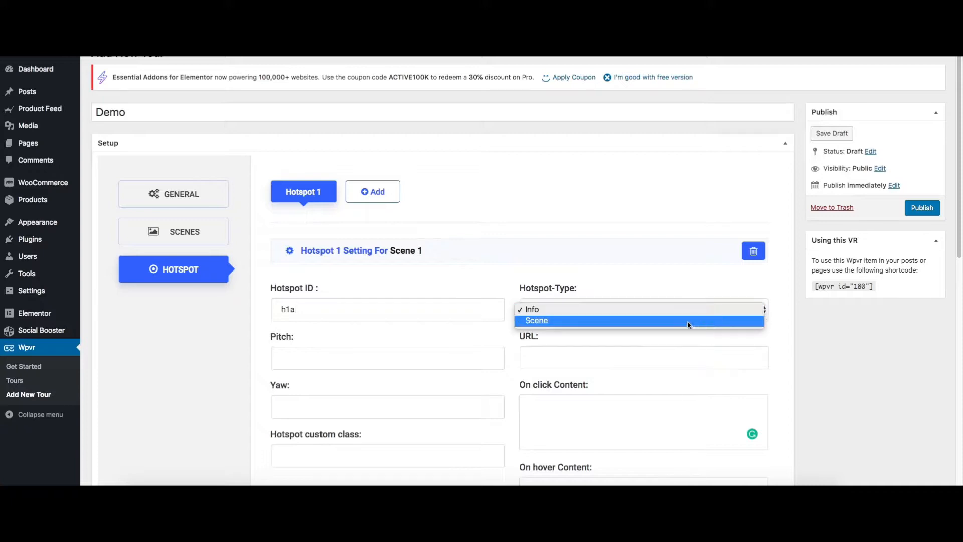
click(612, 310)
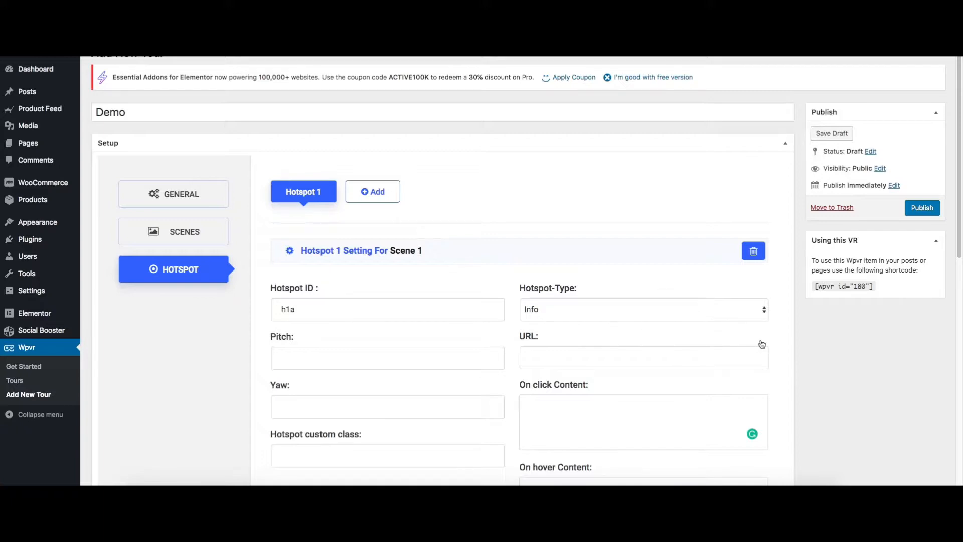
Turn the preview panorama to the grassy path beside the thatched house and pick the hotspot point near the path's far end
scroll(780, 338, down, 3)
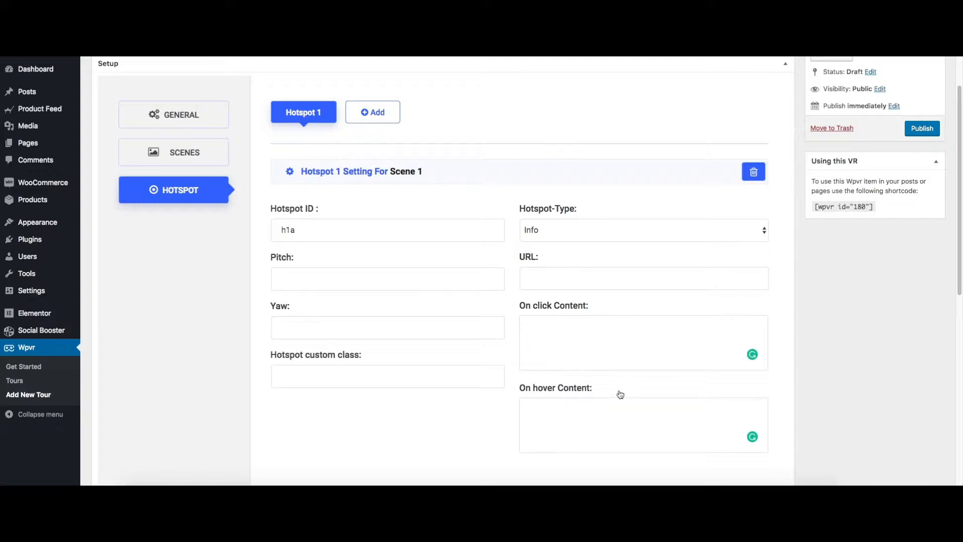
scroll(514, 369, down, 6)
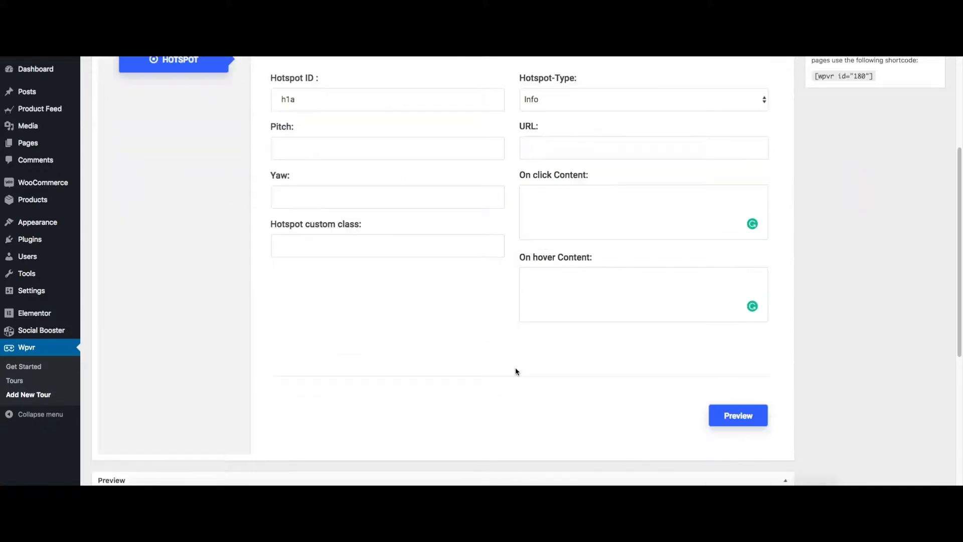
drag(554, 376, 379, 376)
drag(492, 373, 406, 345)
scroll(659, 380, down, 2)
click(426, 306)
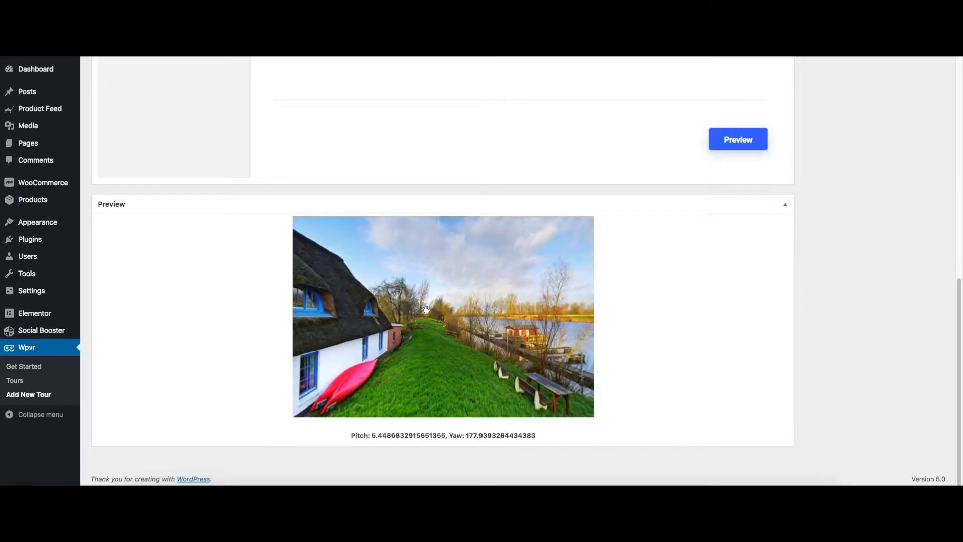
click(424, 306)
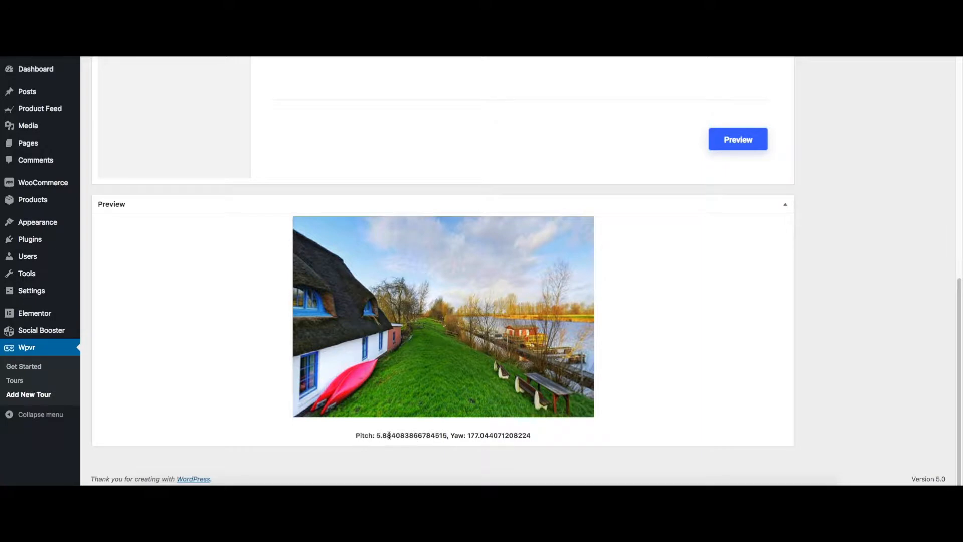
drag(351, 437, 533, 436)
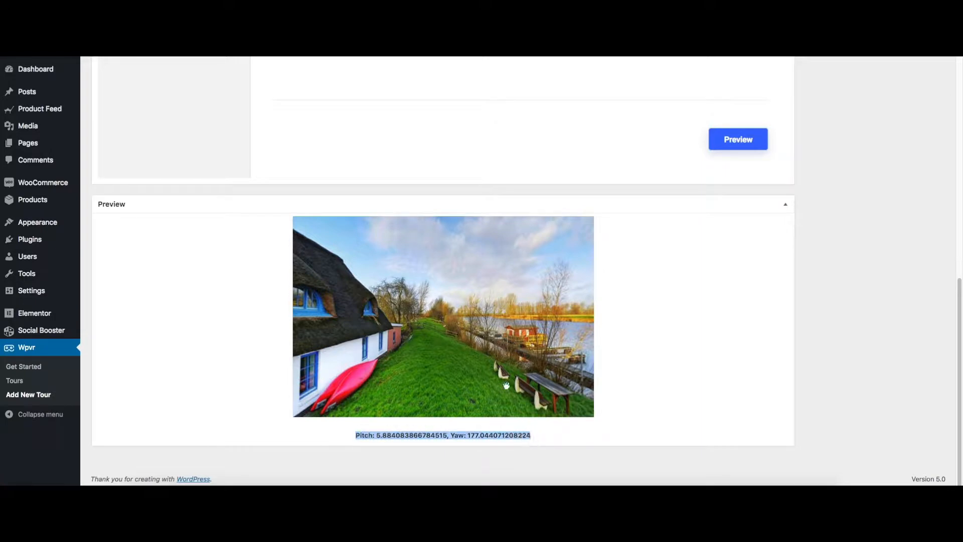
click(338, 295)
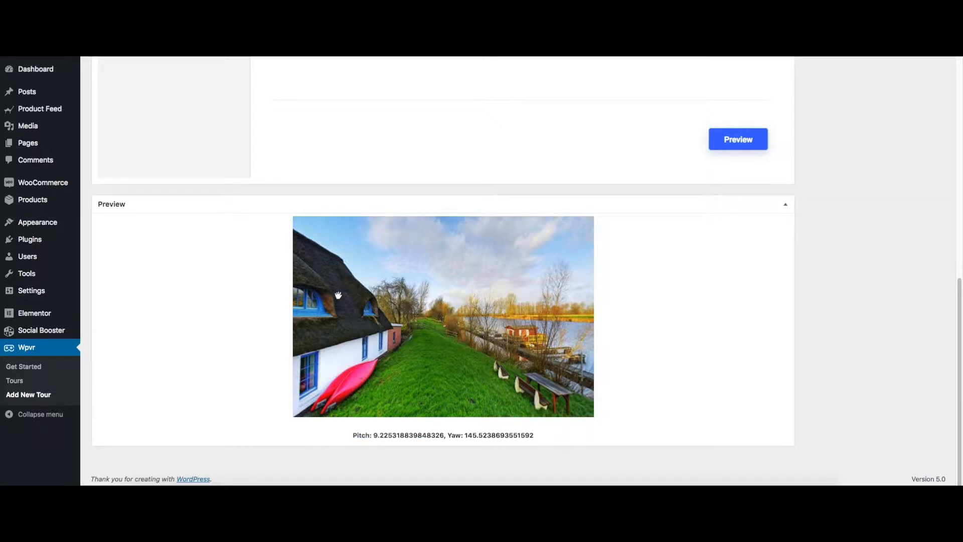
click(423, 306)
Copy the picked point's pitch, 6.100309307662631, into Hotspot 1's Pitch setting
drag(373, 436, 439, 434)
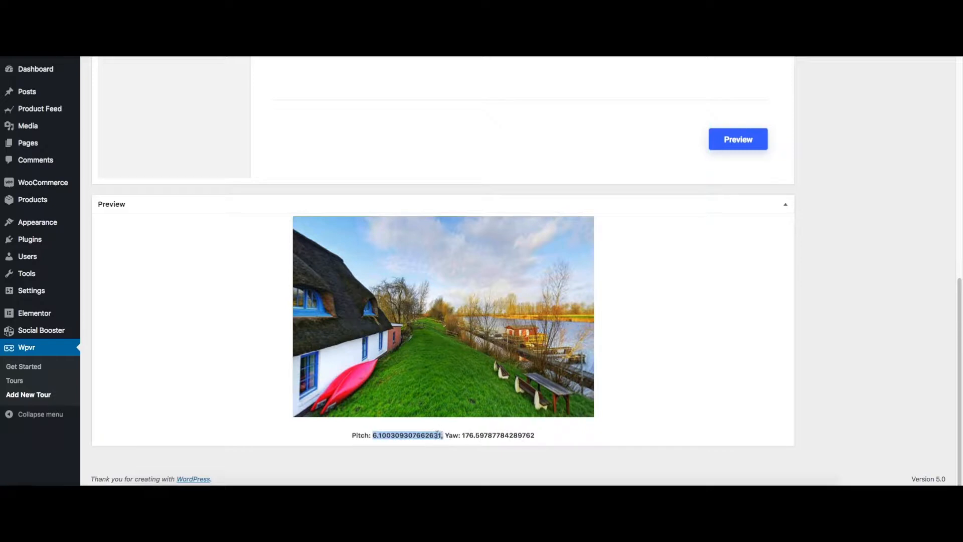
right_click(439, 434)
click(451, 400)
scroll(687, 434, up, 5)
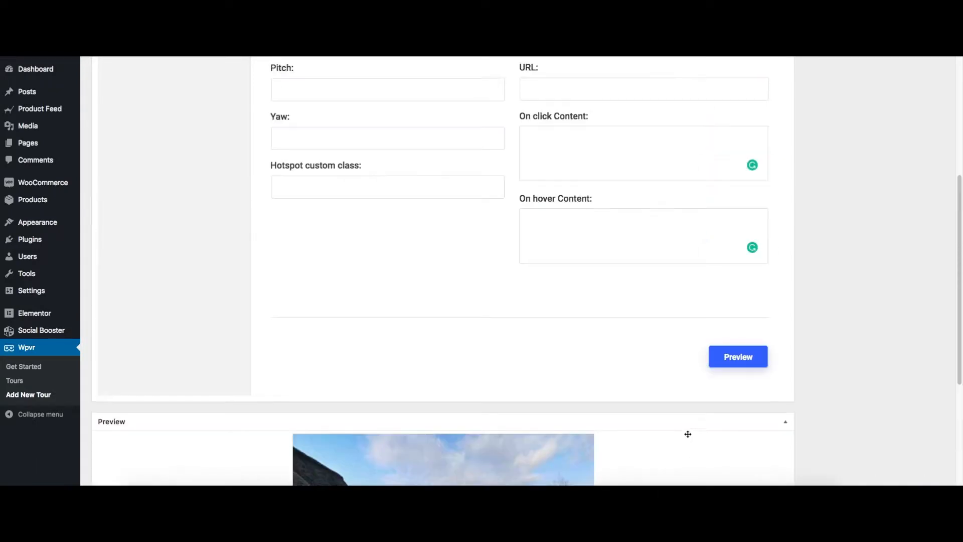
scroll(687, 434, up, 3)
click(330, 303)
right_click(331, 303)
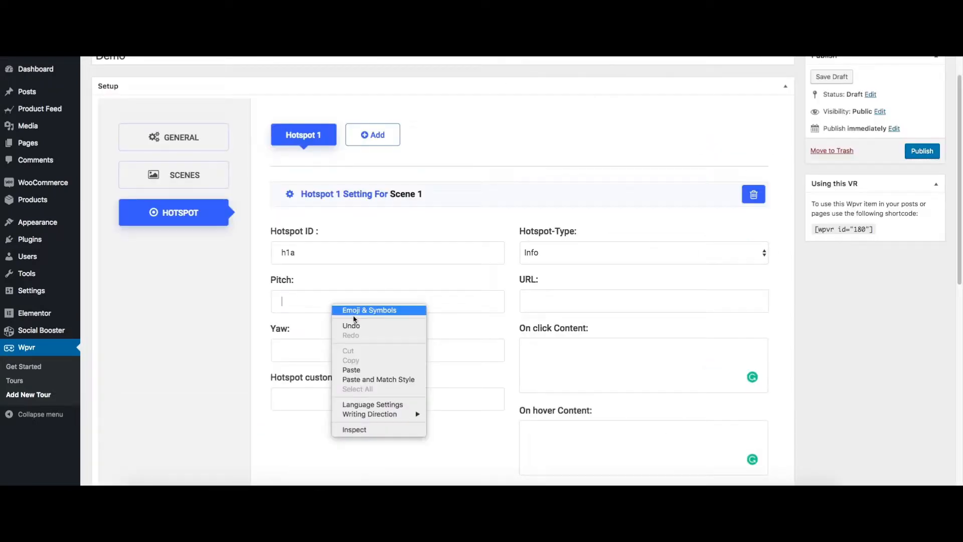
click(368, 369)
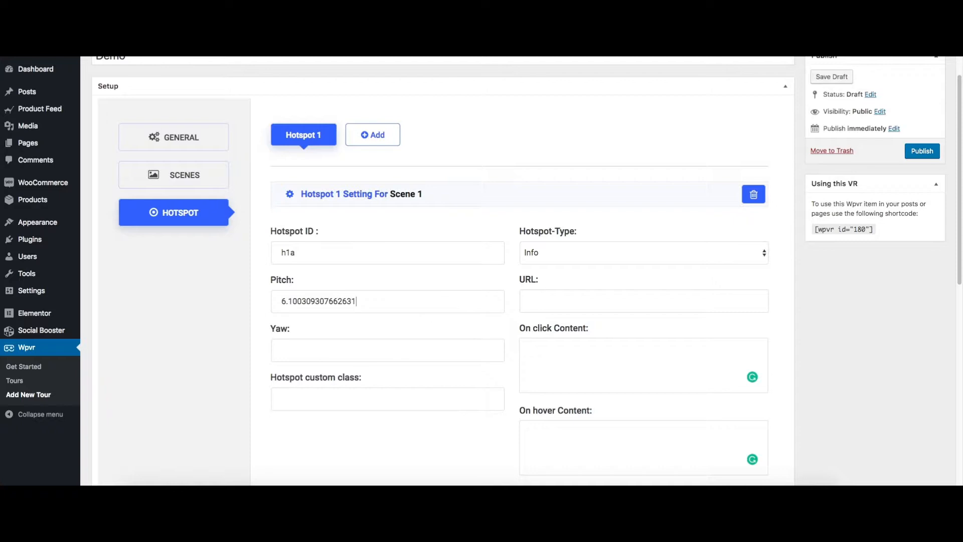
Copy the picked point's yaw, 176.59787784289762, into Hotspot 1's Yaw setting
scroll(534, 433, down, 10)
drag(536, 434, 460, 434)
right_click(461, 435)
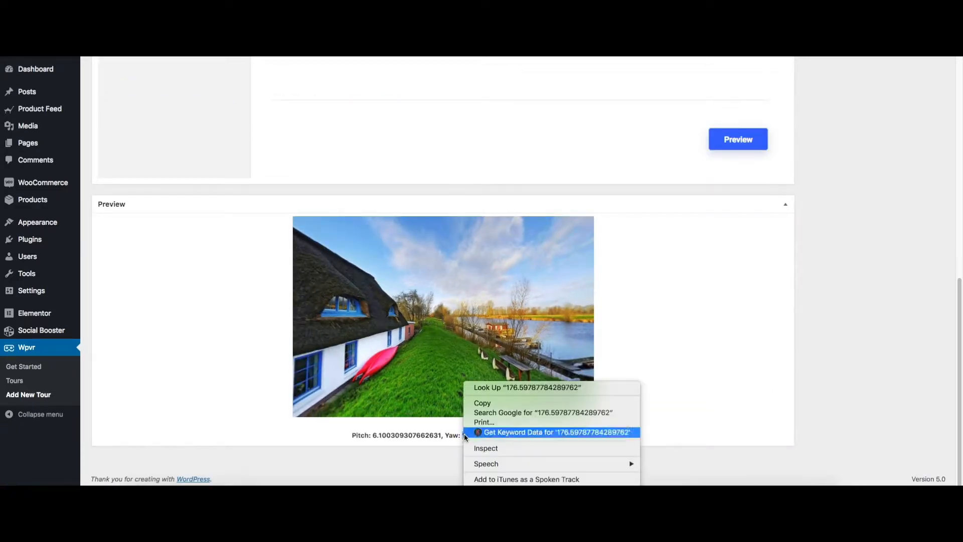
click(482, 402)
scroll(666, 398, up, 6)
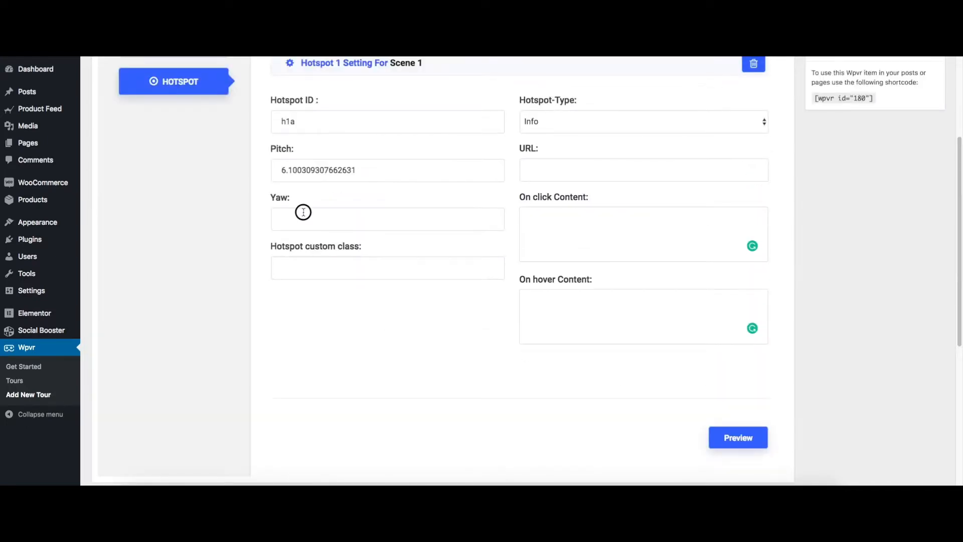
right_click(303, 211)
click(346, 274)
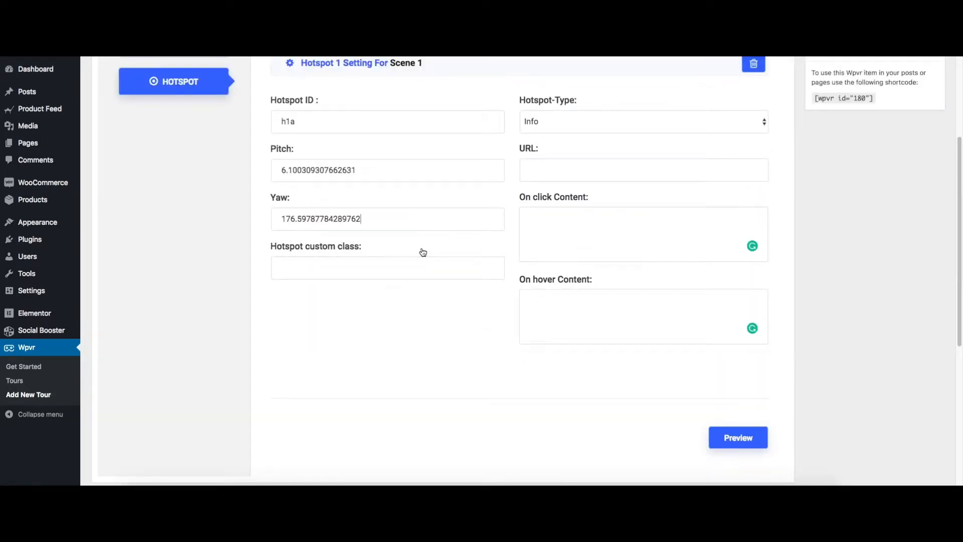
Set Hotspot 1's on-hover content to Forest
scroll(513, 385, up, 1)
scroll(506, 384, down, 1)
click(596, 310)
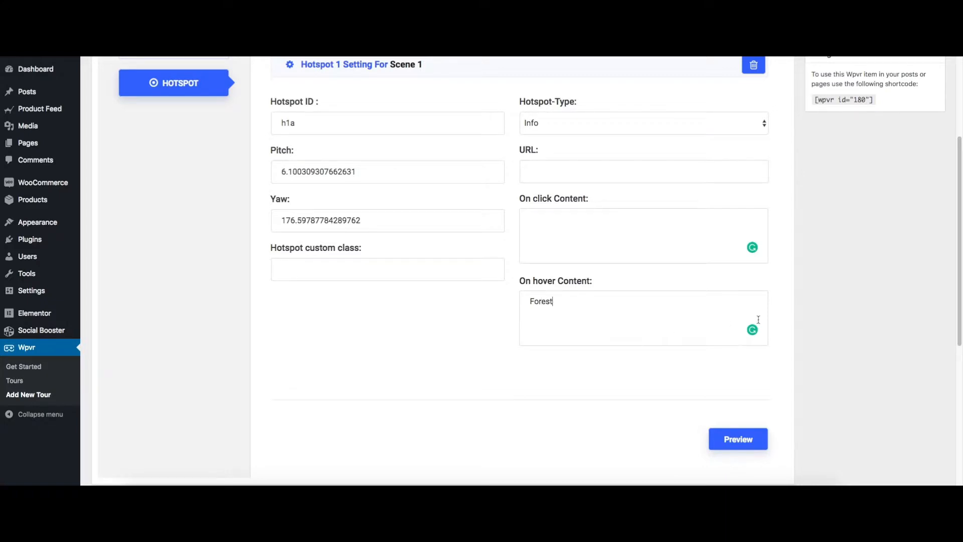
Refresh the tour preview, load the panorama and inspect the info hotspot near the end of the grassy path
scroll(789, 376, down, 3)
click(736, 346)
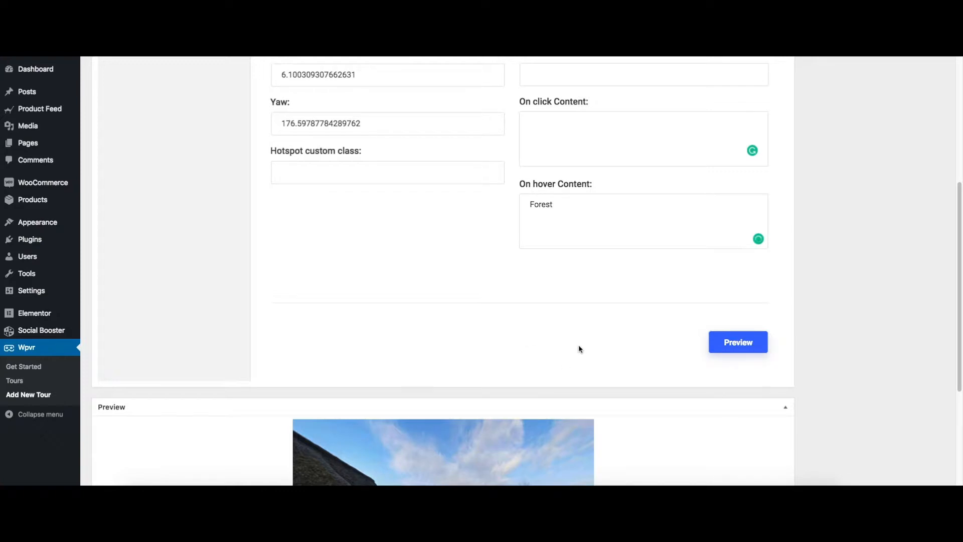
scroll(580, 347, down, 3)
click(729, 199)
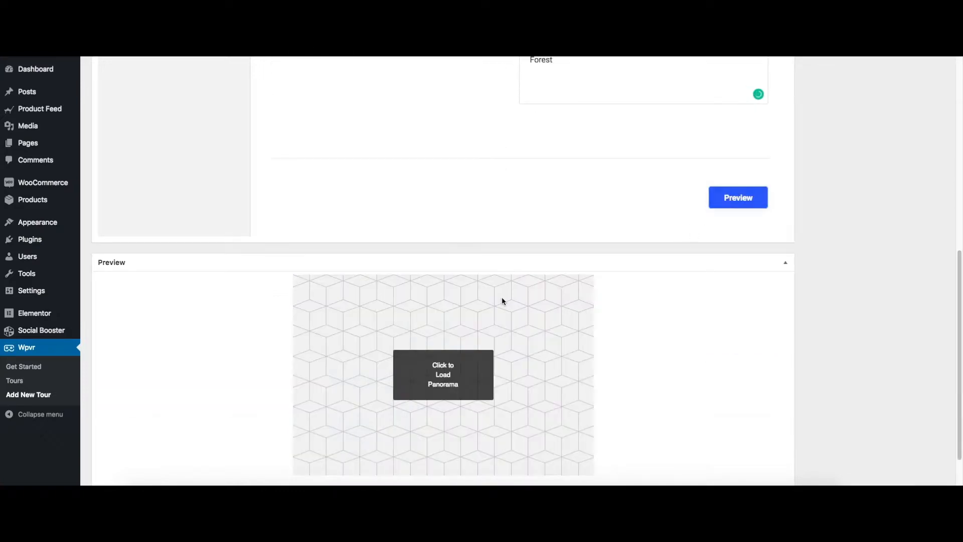
scroll(540, 344, down, 2)
click(454, 321)
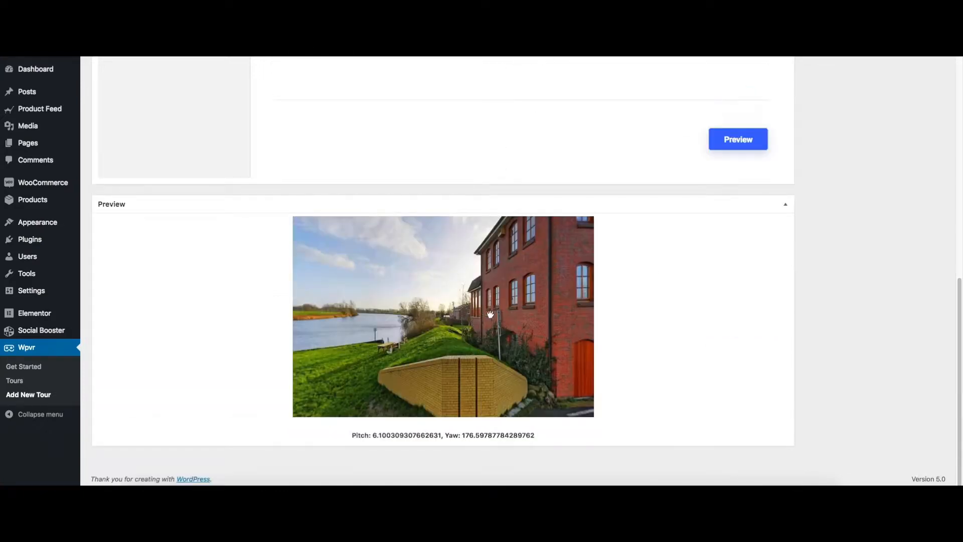
drag(523, 321, 365, 327)
drag(487, 313, 386, 311)
mouse_move(426, 330)
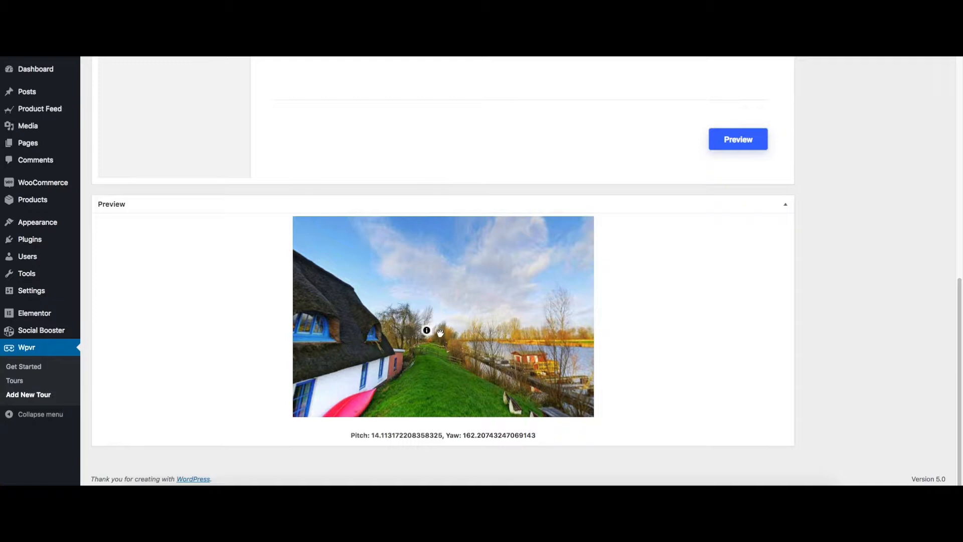
scroll(674, 354, up, 6)
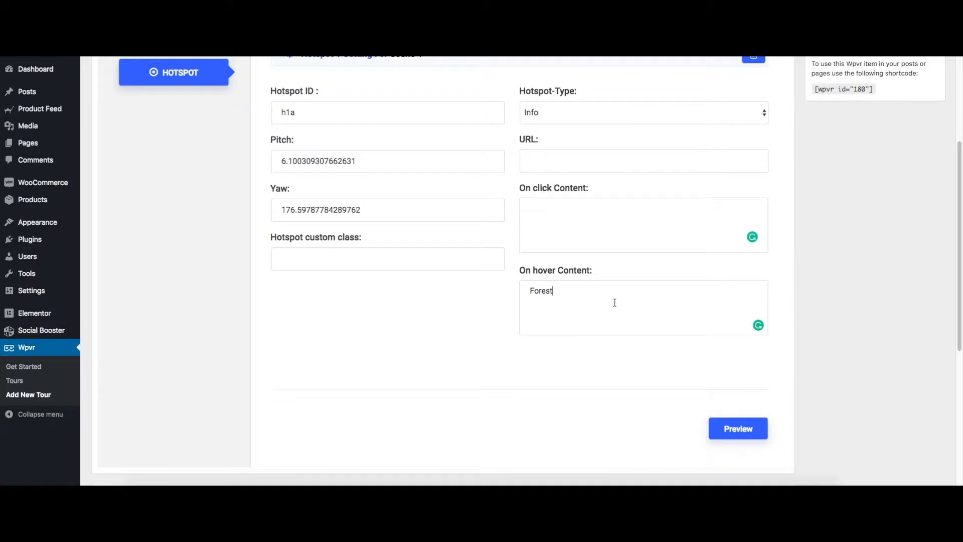
scroll(614, 302, up, 1)
drag(575, 313, 512, 305)
key(BackSpace)
scroll(513, 305, up, 3)
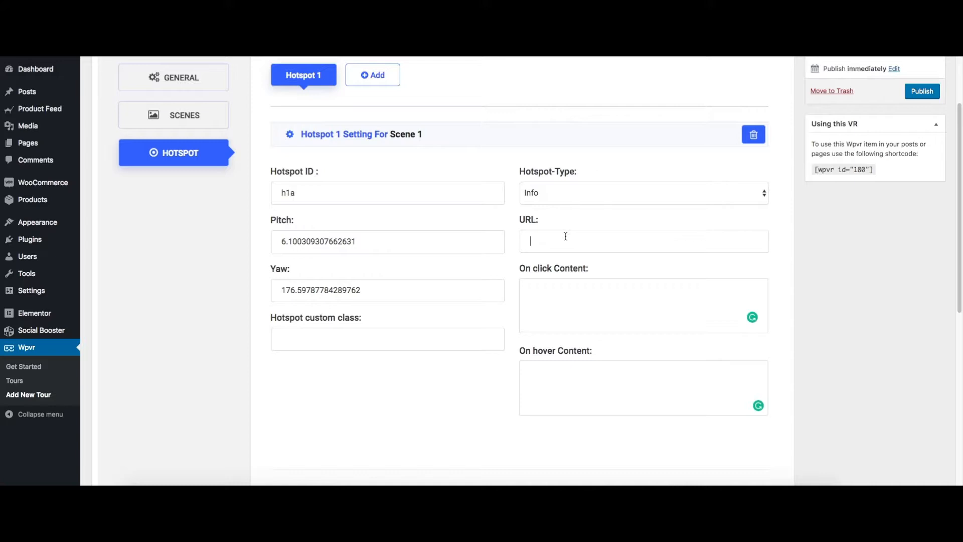
scroll(565, 236, down, 5)
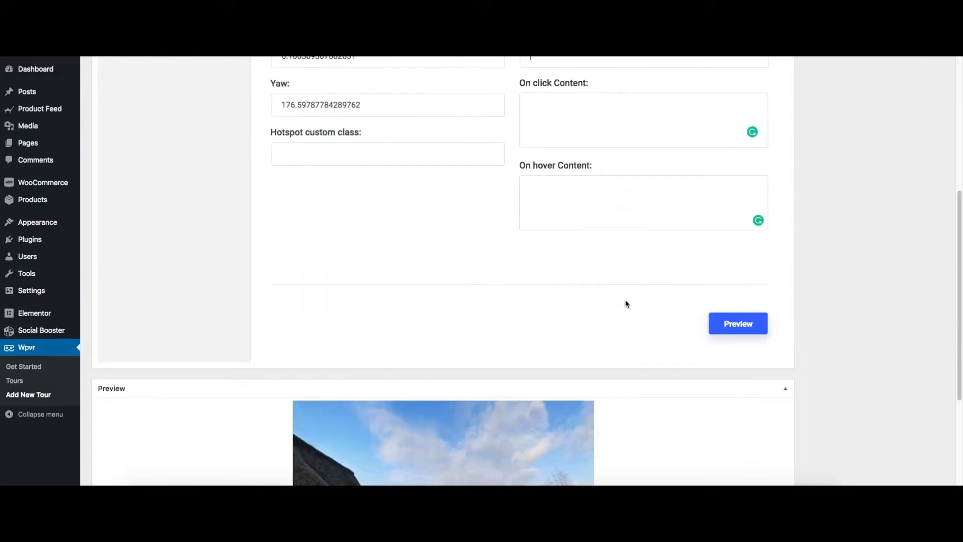
scroll(647, 400, up, 5)
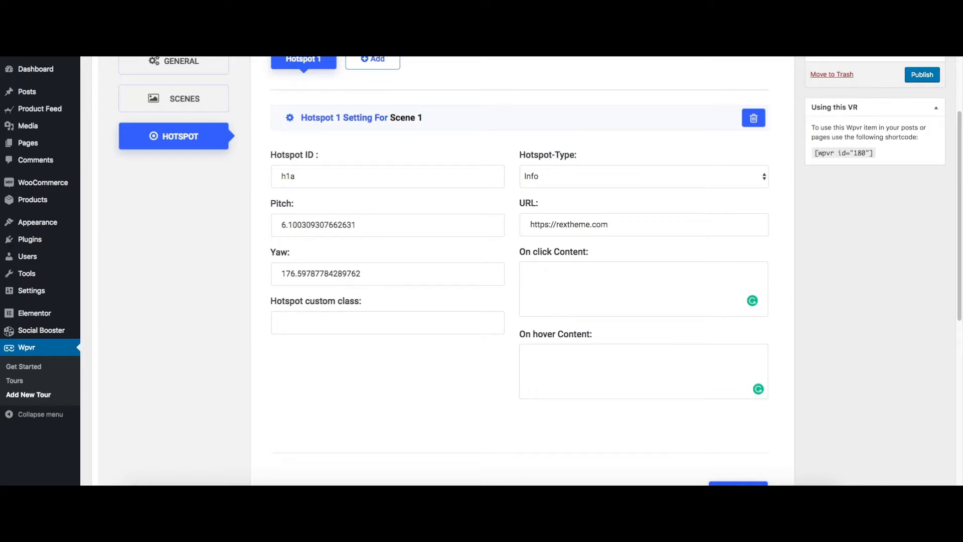
Refresh the tour preview and load the panorama to view the hotspot with its URL
scroll(806, 257, down, 6)
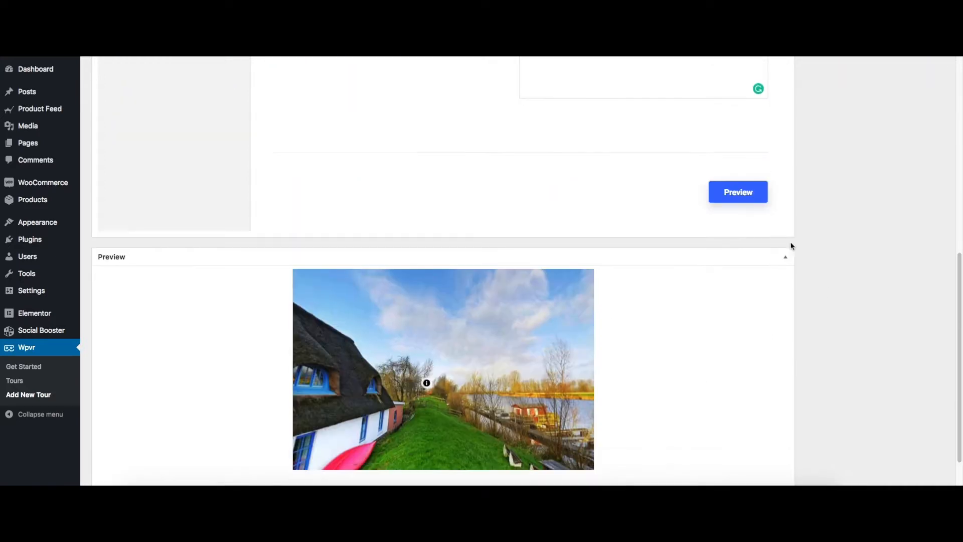
click(750, 200)
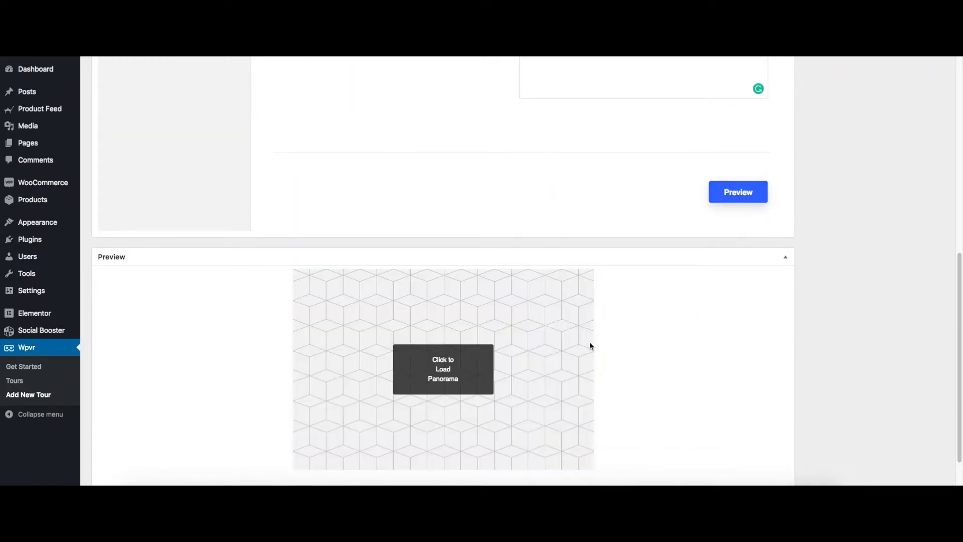
click(437, 375)
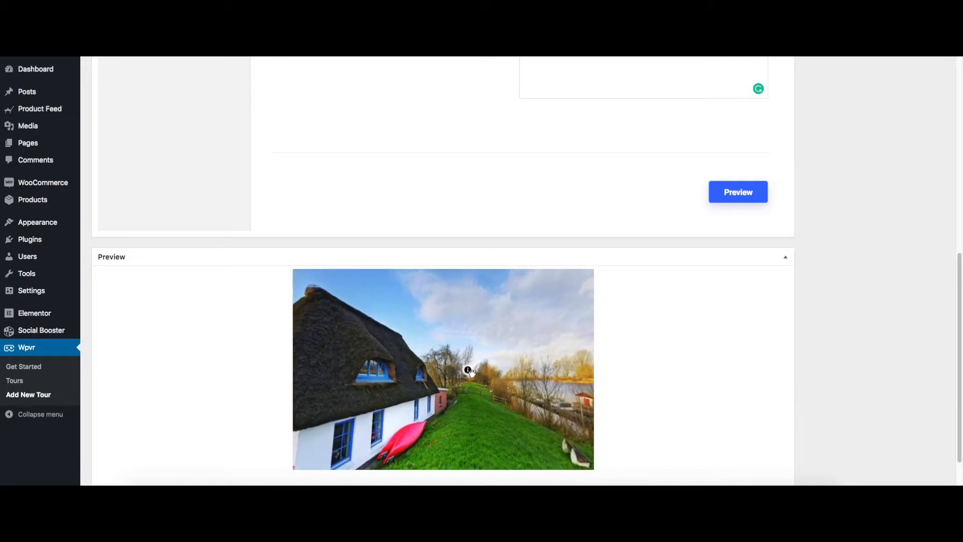
Check the info hotspot near the end of the grassy path in the tour preview and follow its link
scroll(499, 377, up, 5)
scroll(576, 332, down, 5)
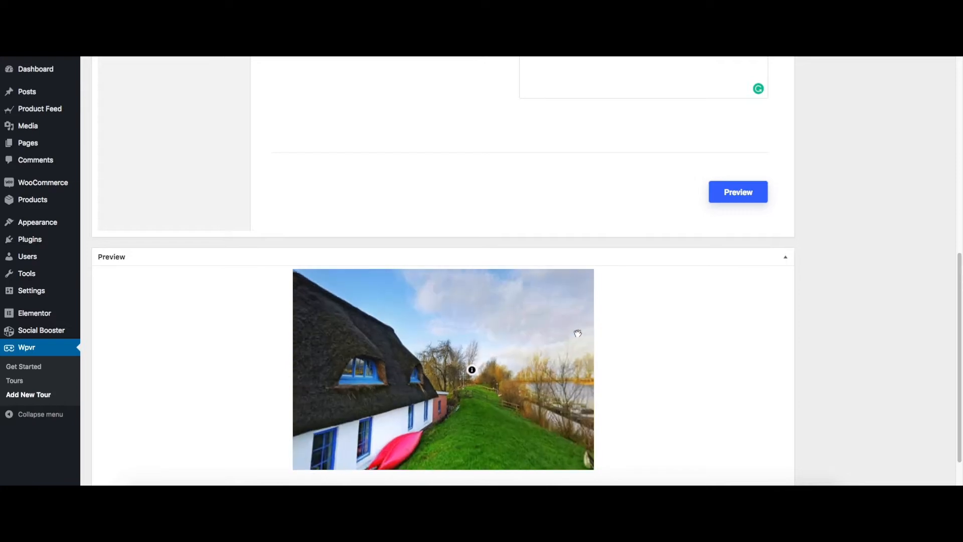
scroll(633, 320, up, 1)
mouse_move(469, 386)
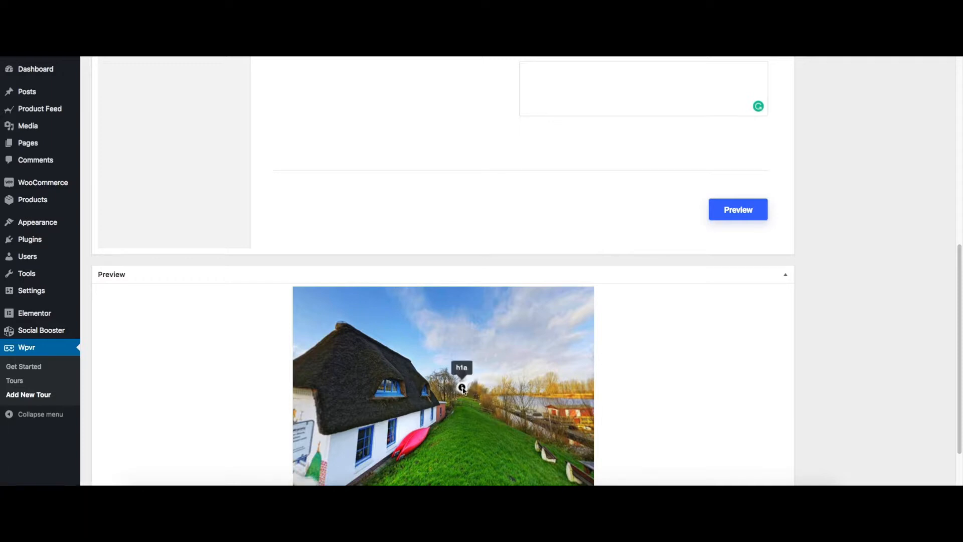
click(462, 389)
Clear the URL in Hotspot 1's settings
scroll(653, 304, up, 5)
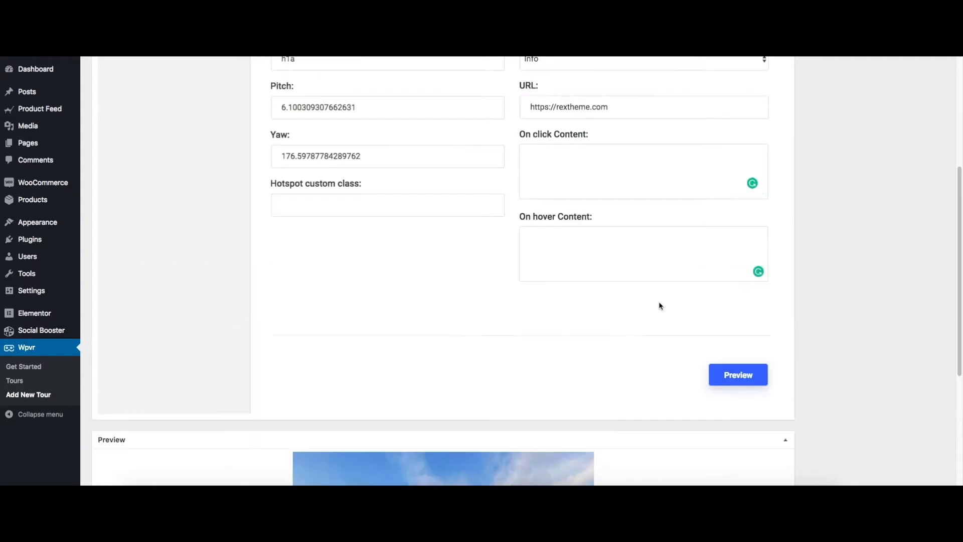
scroll(660, 303, up, 4)
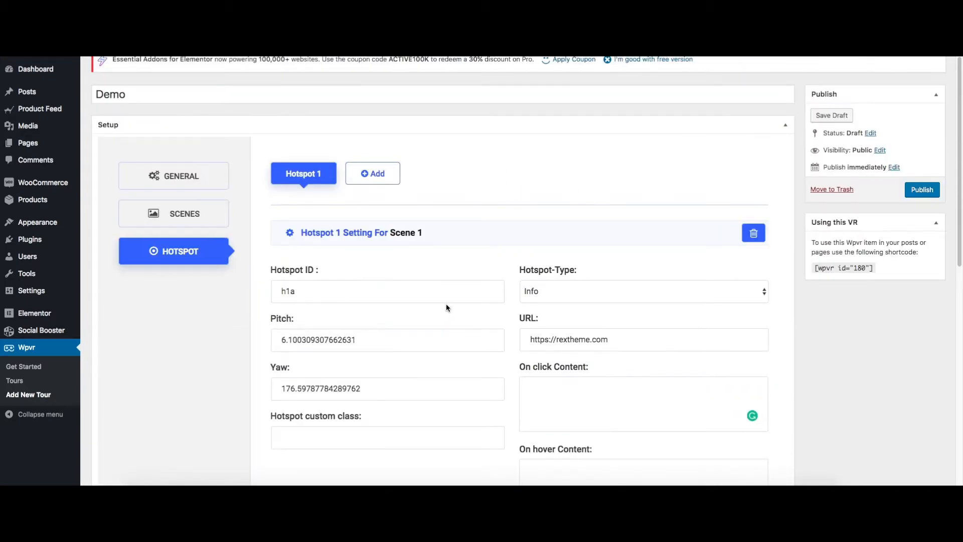
scroll(445, 303, down, 4)
scroll(496, 304, up, 1)
drag(603, 181, 535, 181)
key(BackSpace)
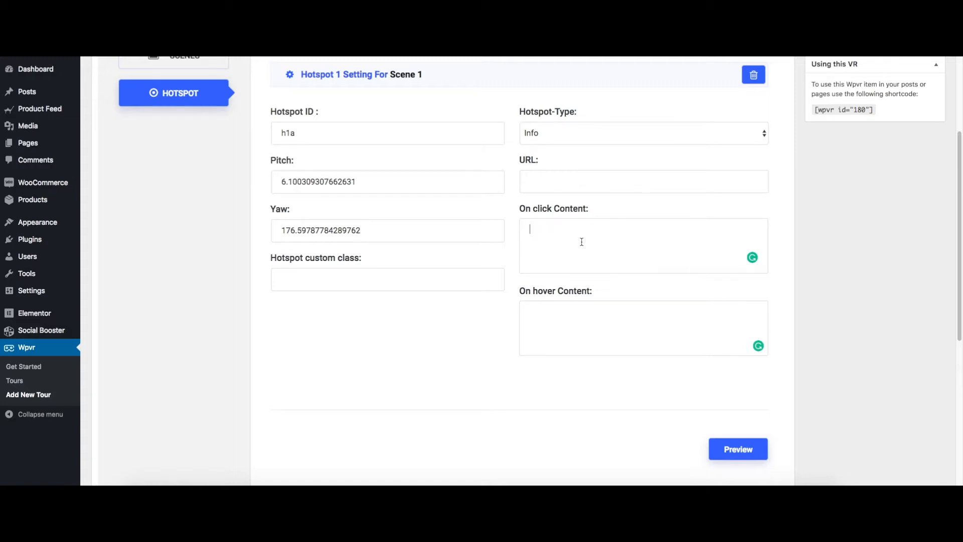
Set Hotspot 1's on-click content to <p>This forest mysterious.</p>
text(p>)
text(This )
text(fo)
text(rest my)
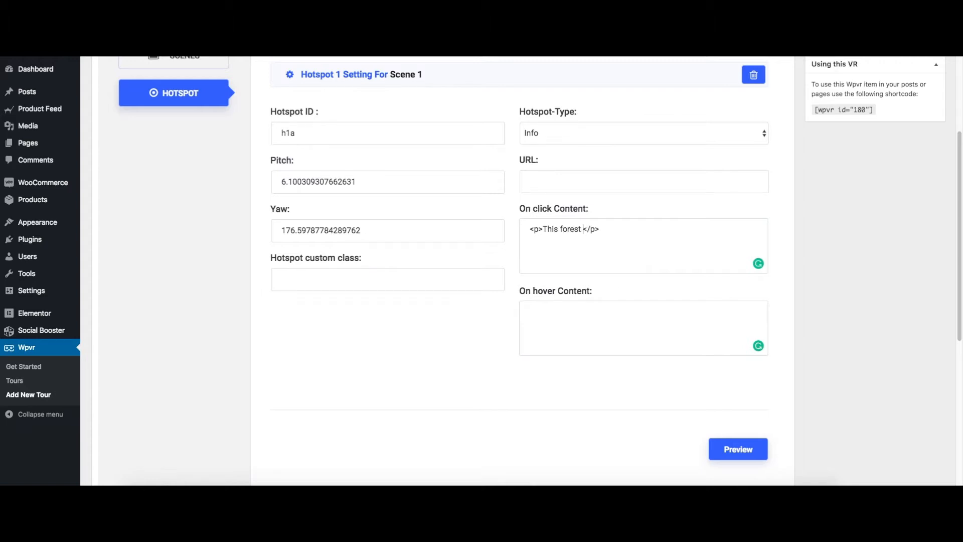
text(sterious.)
Refresh the tour preview, load the panorama, turn to the info hotspot, then open and close its on-click content
scroll(645, 261, down, 3)
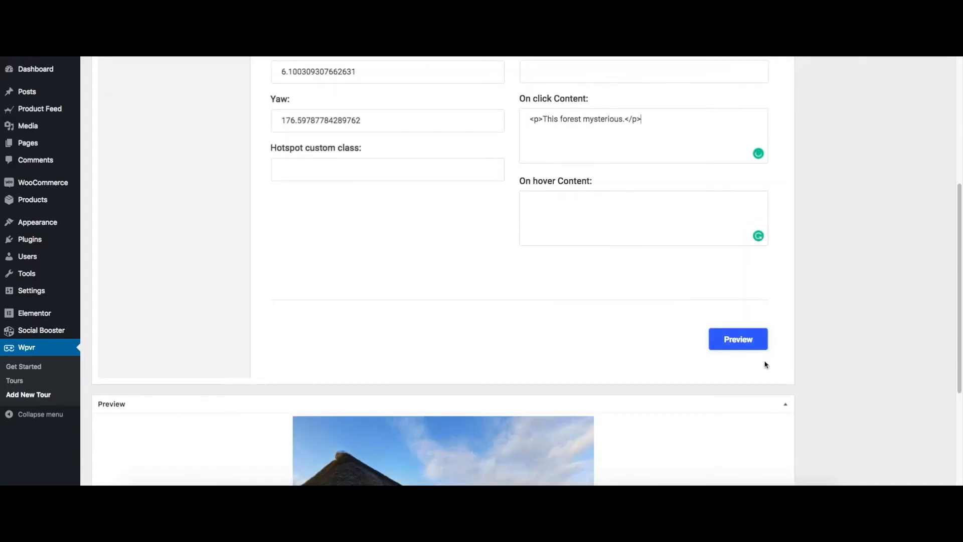
click(745, 341)
scroll(687, 376, down, 3)
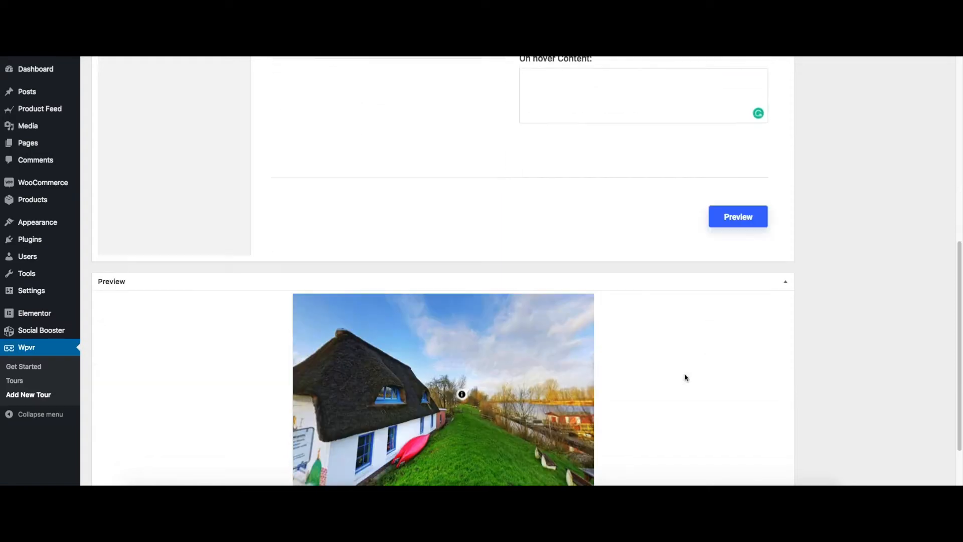
click(716, 219)
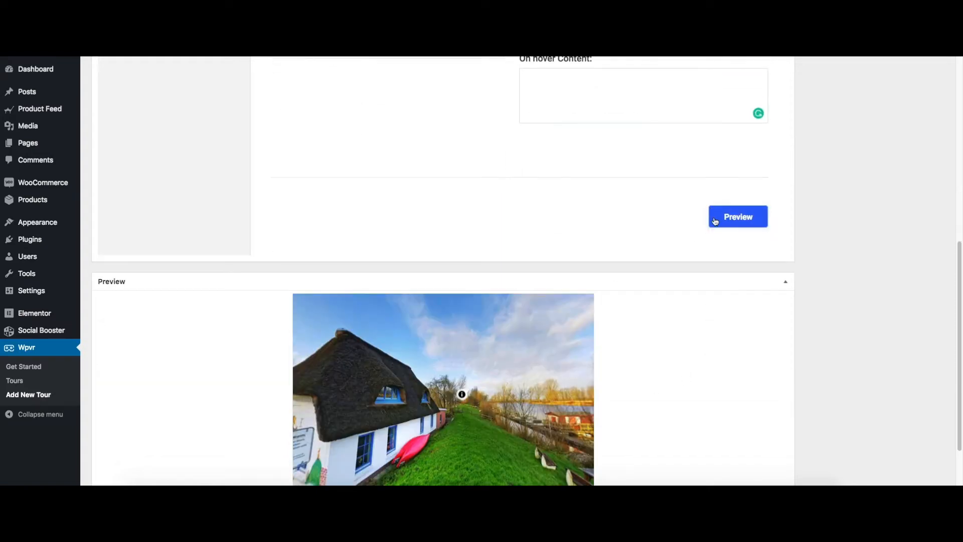
click(441, 396)
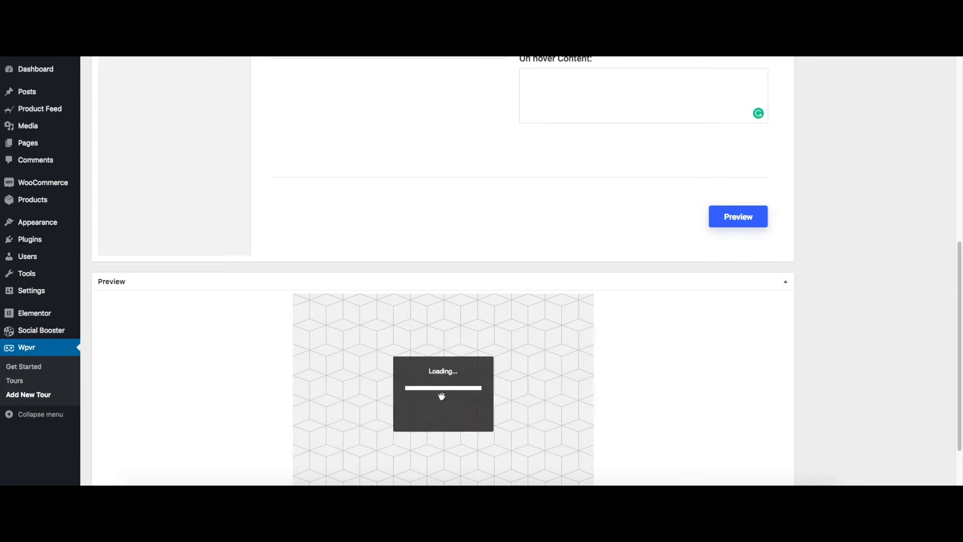
drag(526, 366, 286, 368)
drag(463, 366, 446, 371)
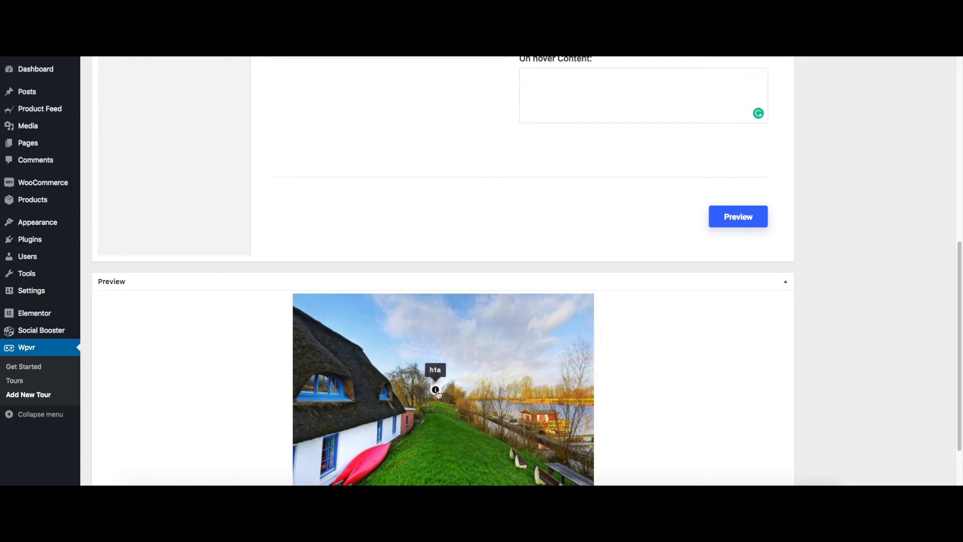
click(435, 390)
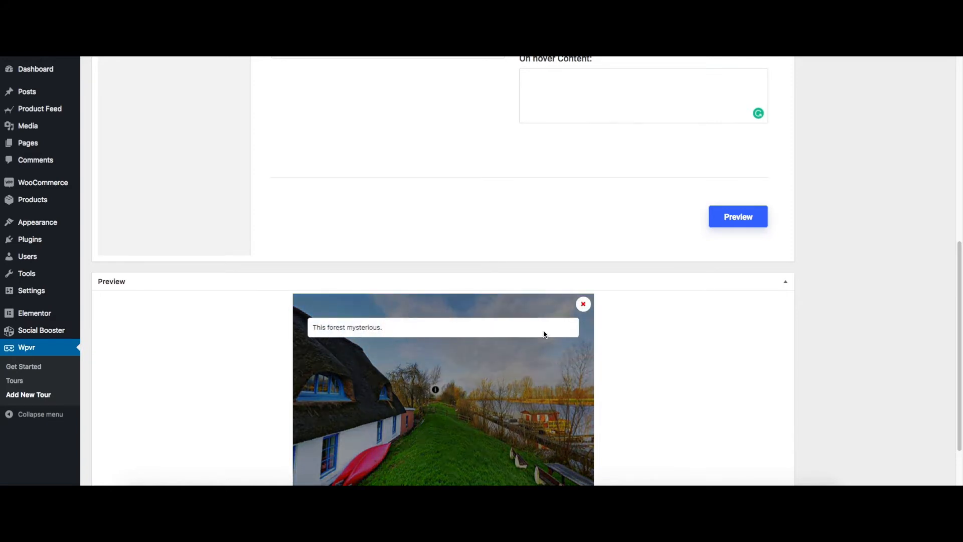
click(583, 304)
scroll(684, 373, up, 4)
scroll(662, 274, up, 1)
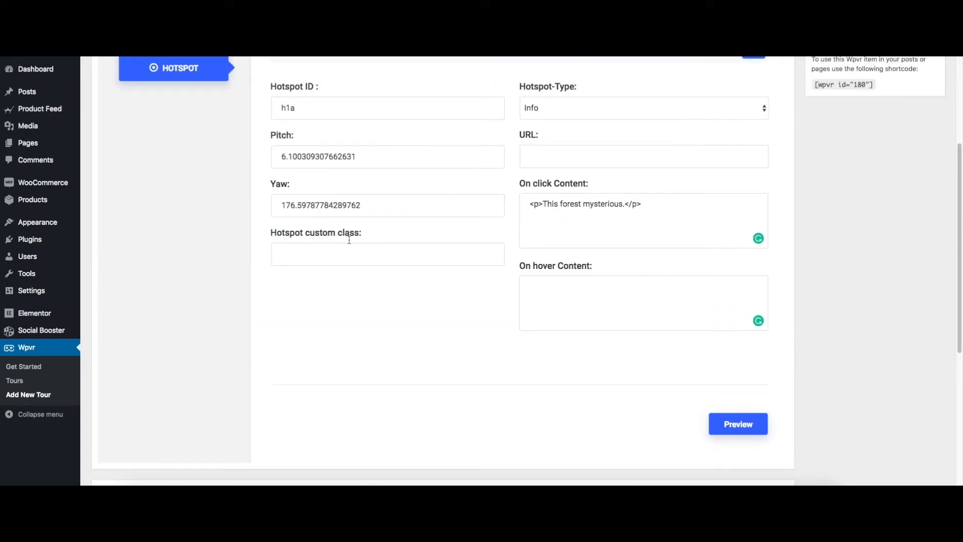
scroll(479, 258, down, 6)
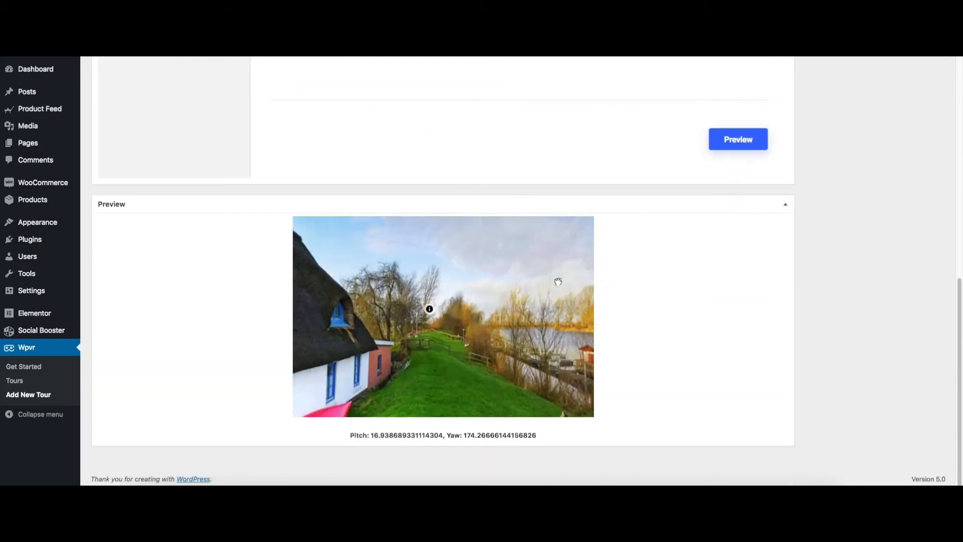
scroll(625, 286, up, 10)
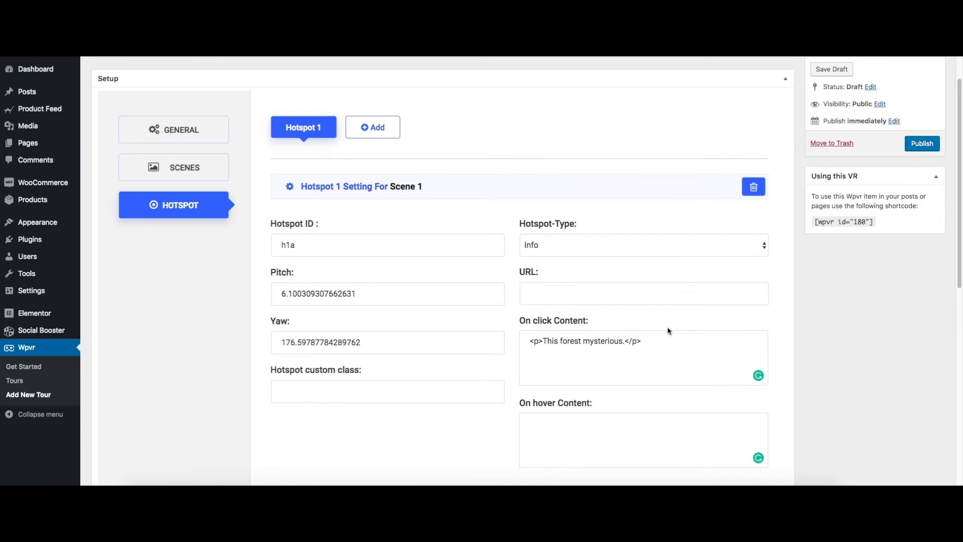
scroll(669, 332, down, 3)
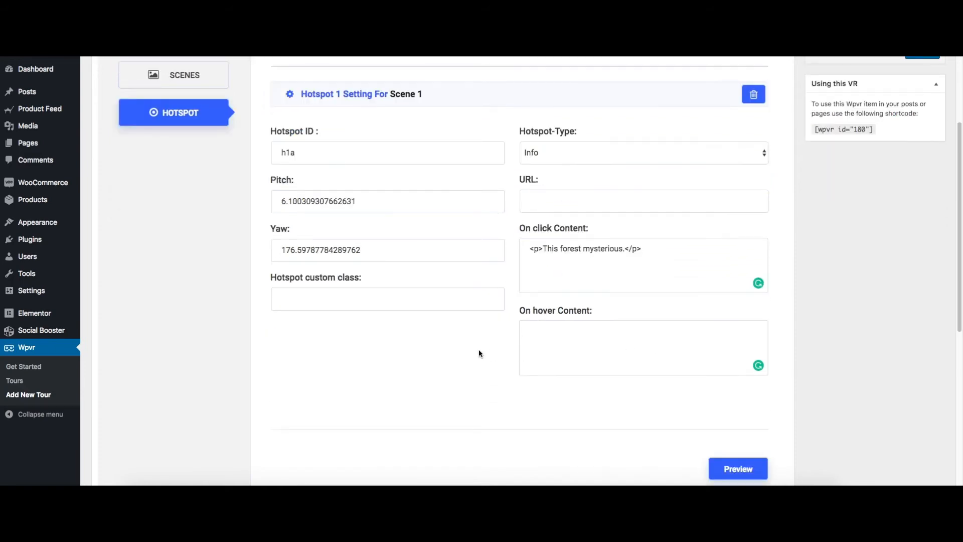
scroll(479, 354, down, 8)
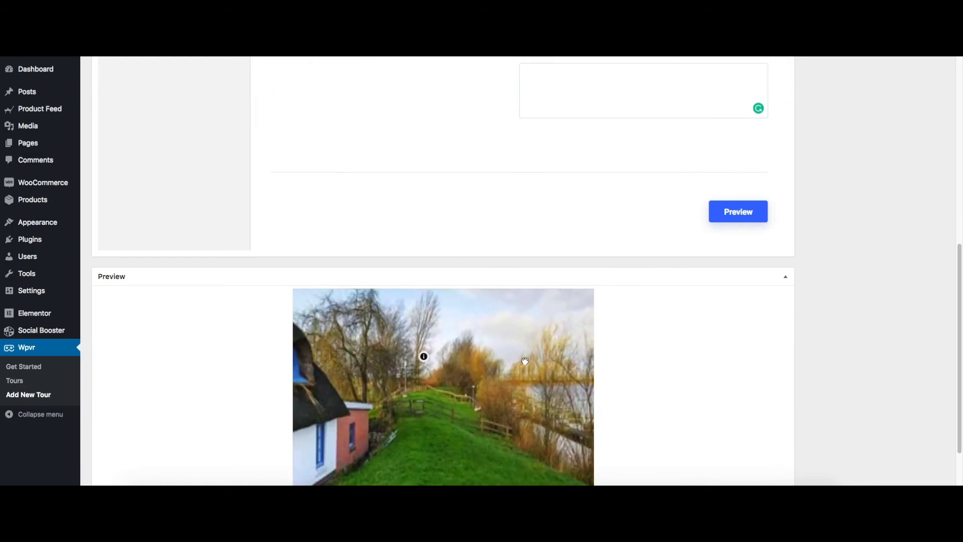
scroll(660, 365, up, 3)
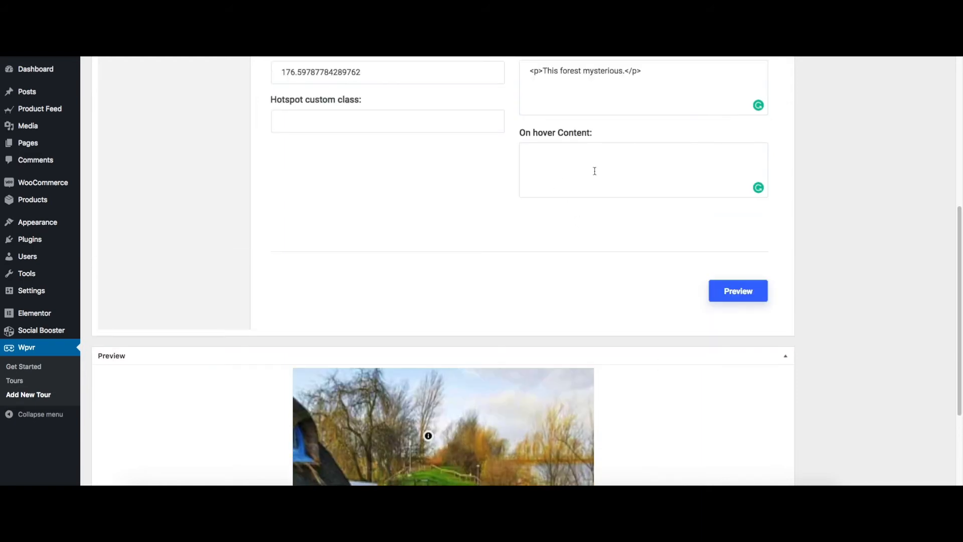
Set Hotspot 1's on-hover content to The forest
mouse_move(430, 437)
scroll(626, 431, up, 9)
click(579, 391)
text(The forest)
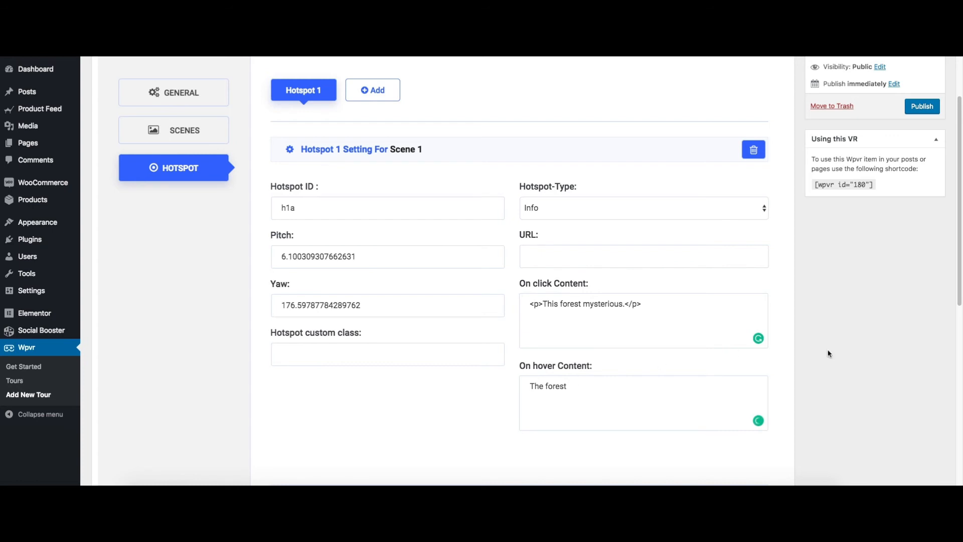
Refresh the tour preview, load the panorama and check both the hover and the on-click content of the info hotspot
scroll(797, 361, down, 4)
click(737, 334)
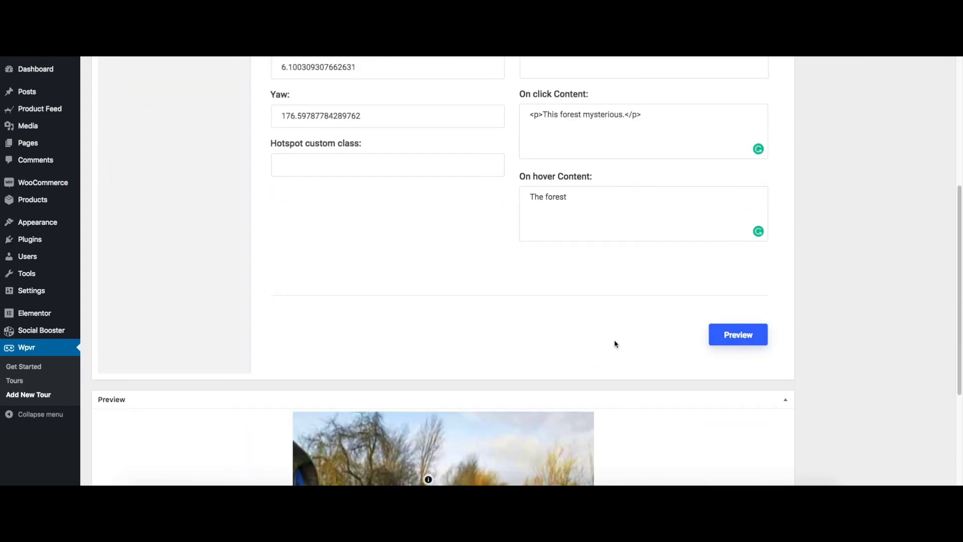
scroll(556, 346, down, 4)
click(445, 322)
drag(516, 315, 327, 296)
drag(495, 302, 473, 296)
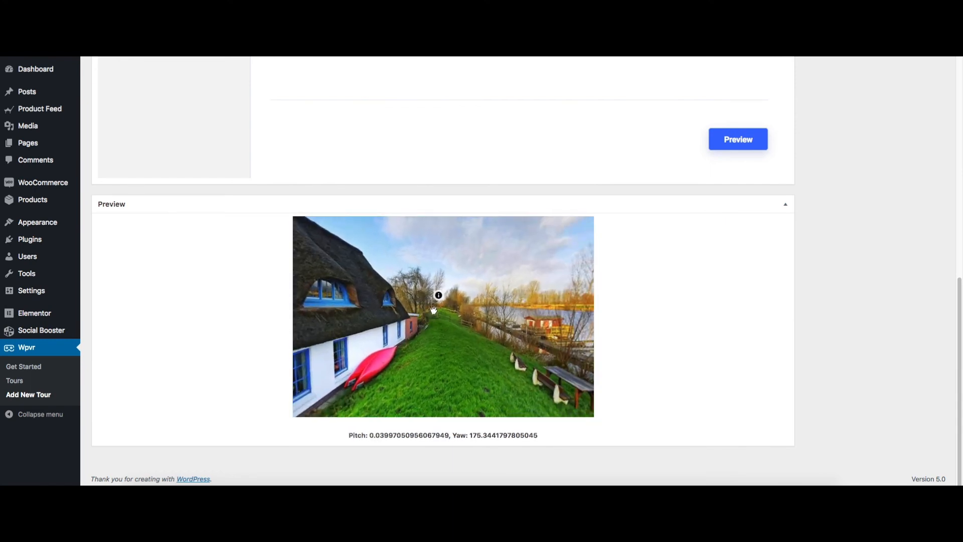
mouse_move(439, 297)
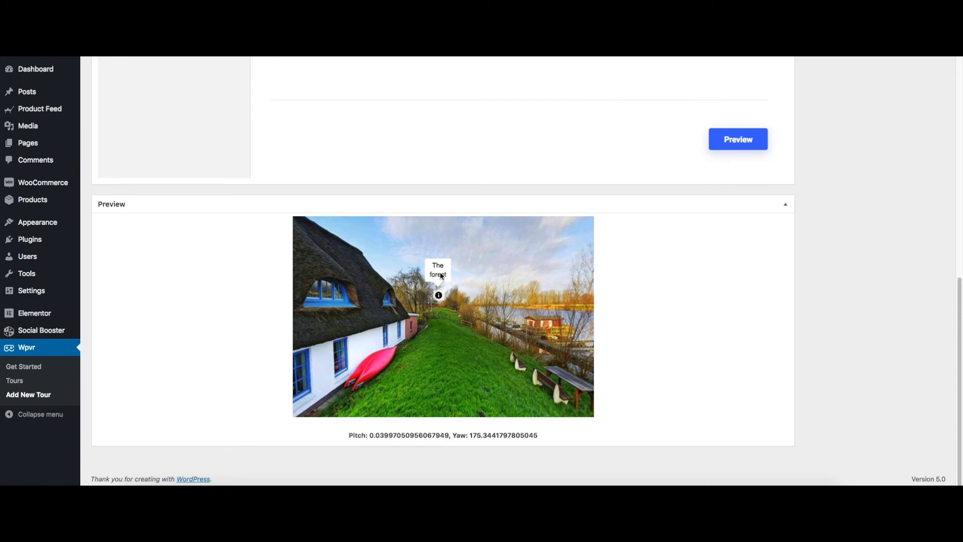
click(439, 296)
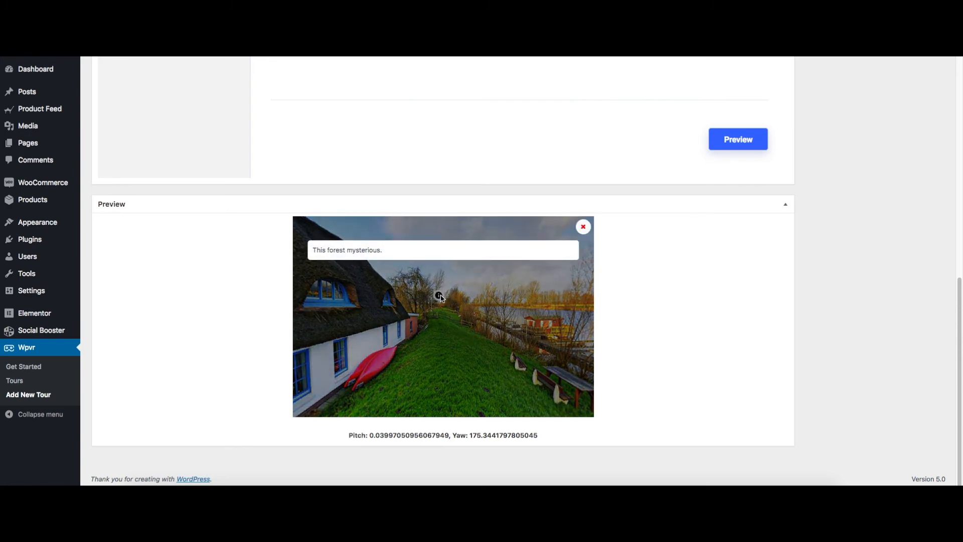
click(583, 226)
scroll(700, 327, up, 5)
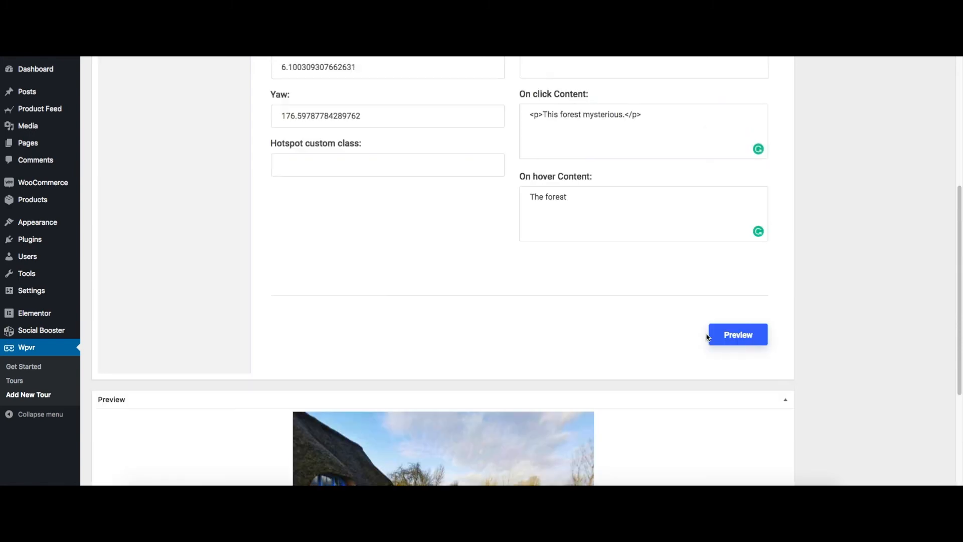
scroll(685, 344, up, 3)
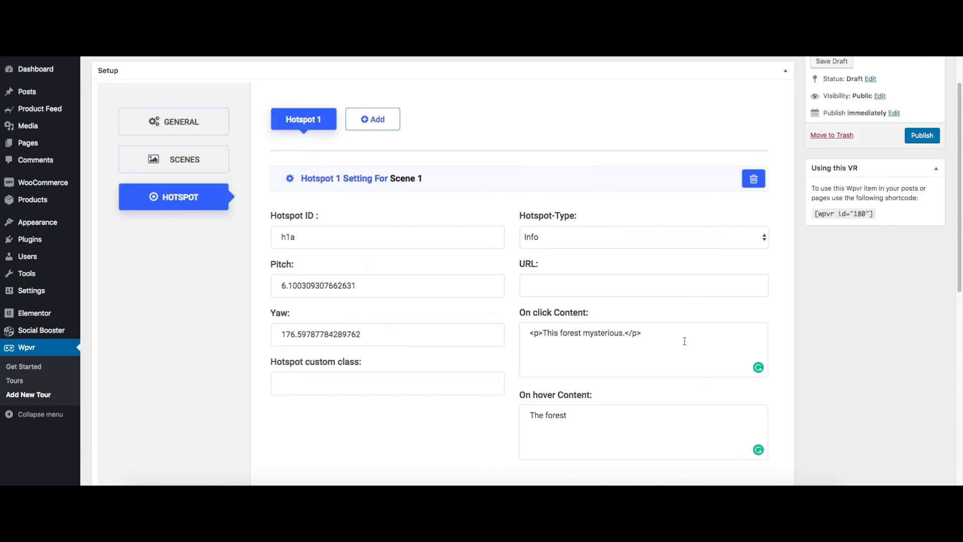